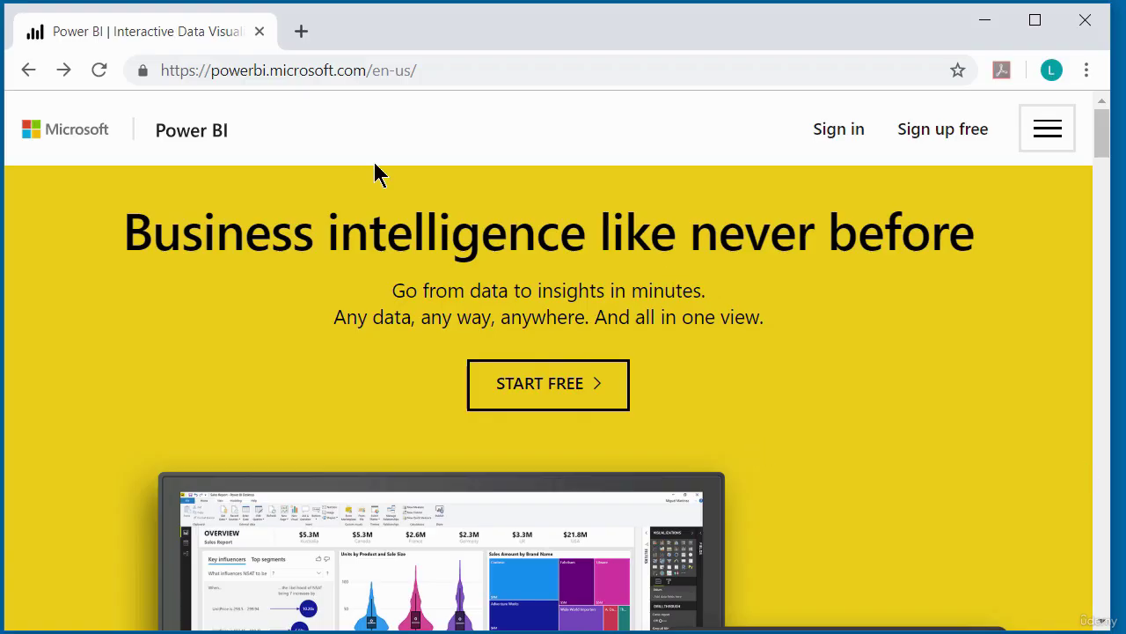
Open the Power BI Desktop product page from the site's footer downloads and go to its advanced download options
scroll(645, 255, down, 20)
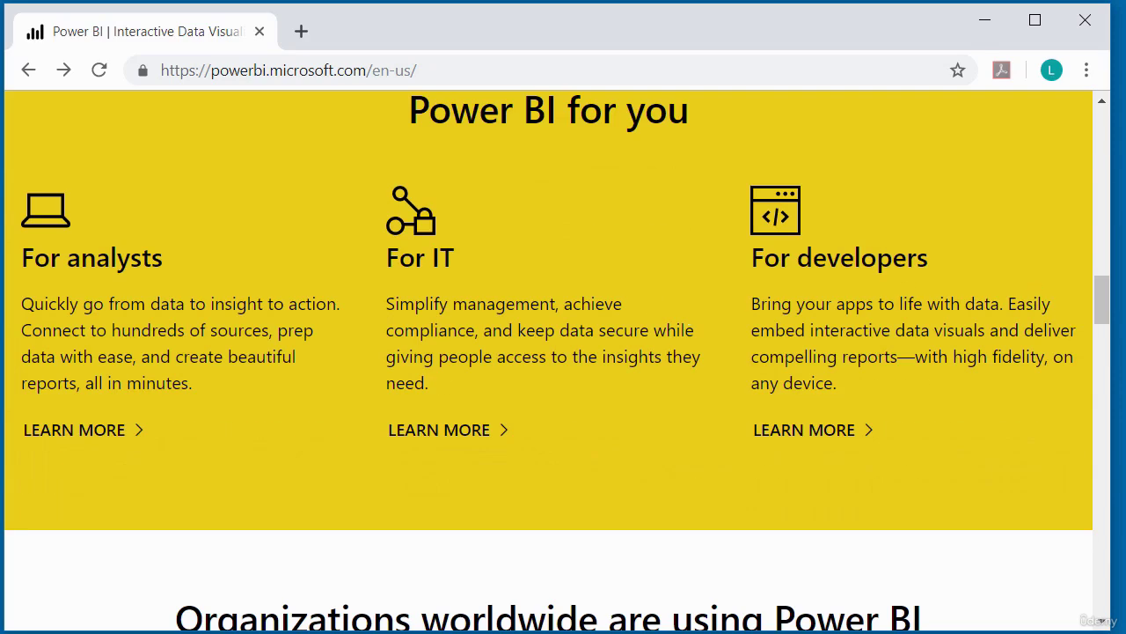
drag(1106, 305, 1096, 566)
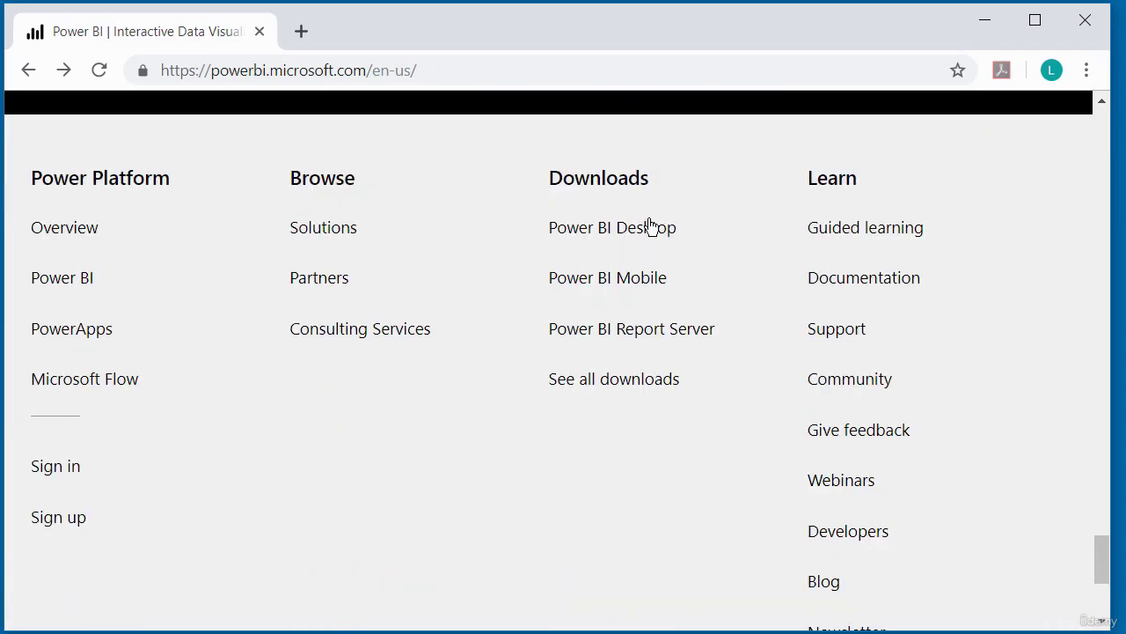
click(593, 232)
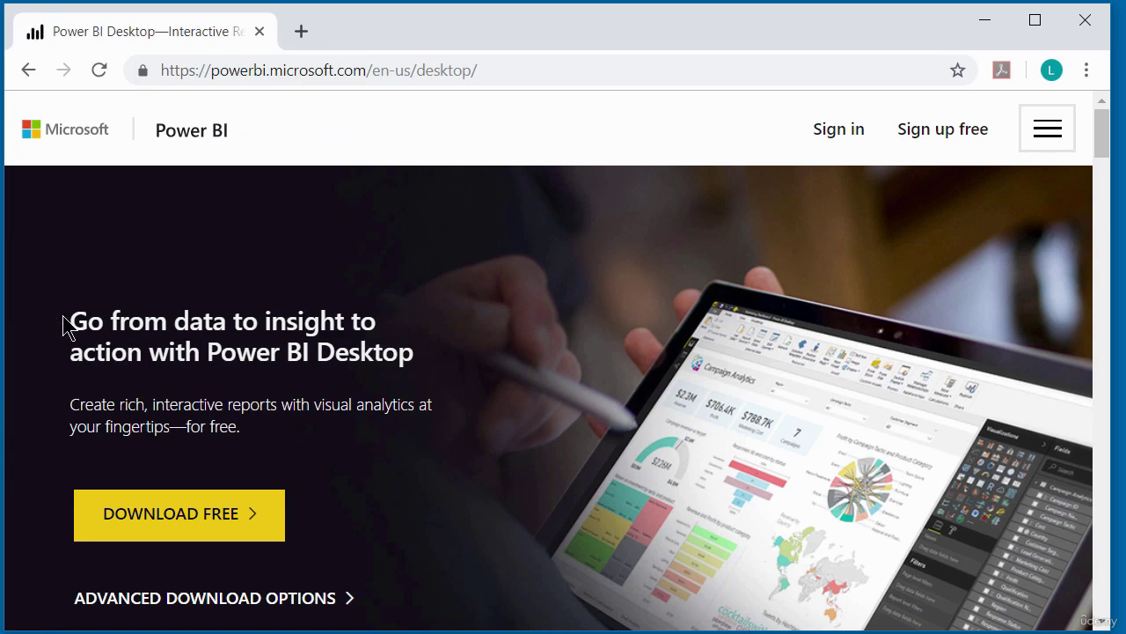
scroll(188, 380, down, 3)
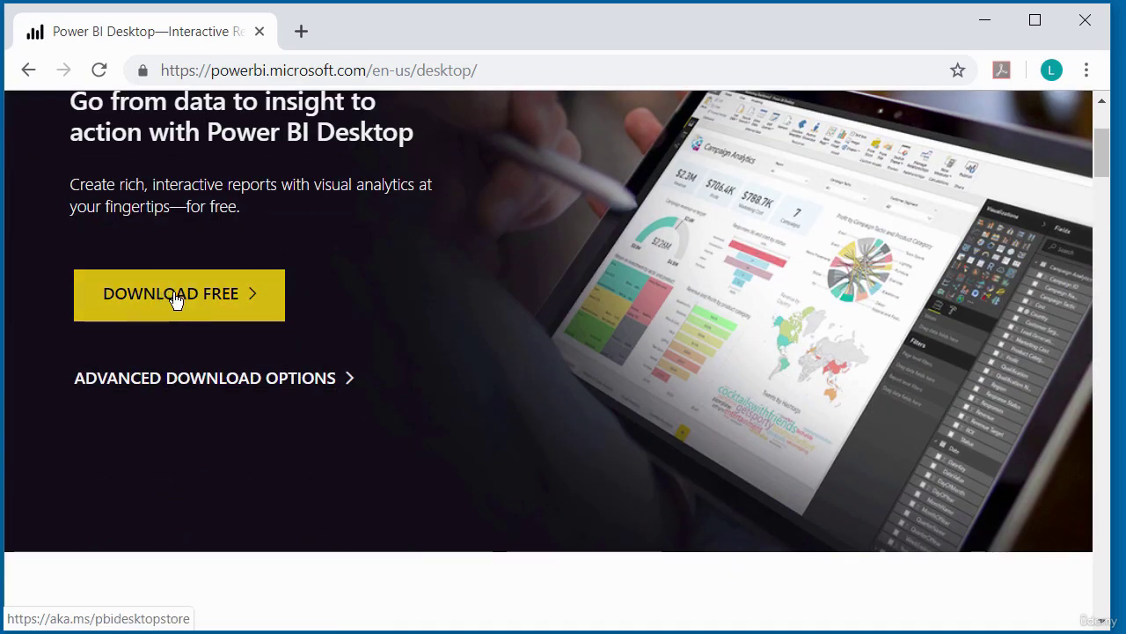
click(327, 379)
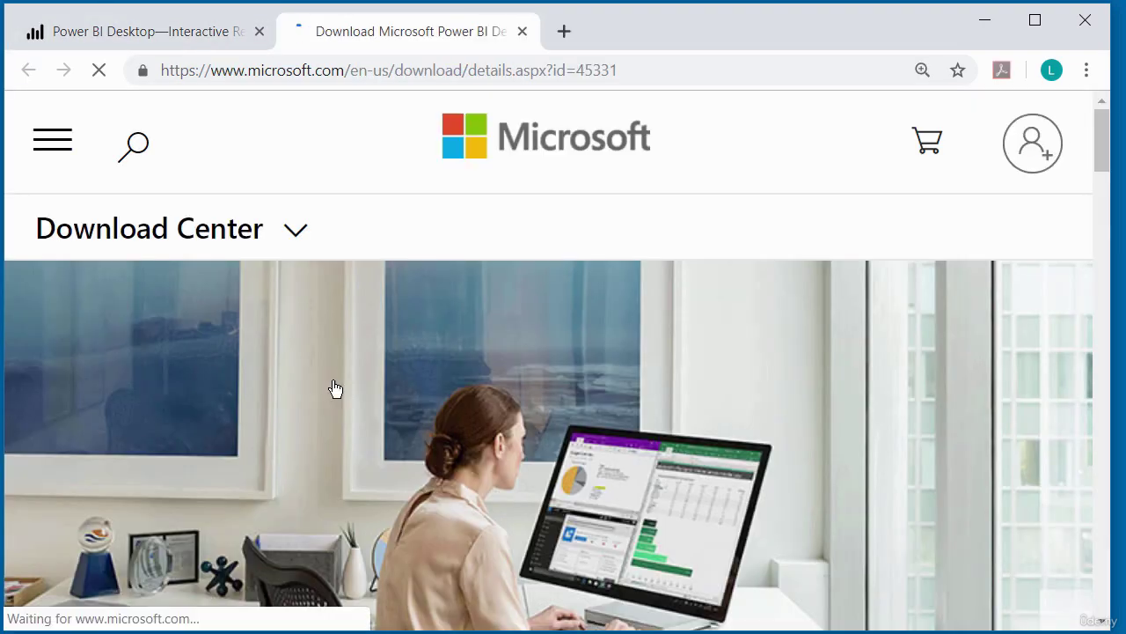
Check the languages available for the Microsoft Power BI Desktop download, keeping English selected
scroll(334, 392, down, 5)
scroll(335, 391, down, 10)
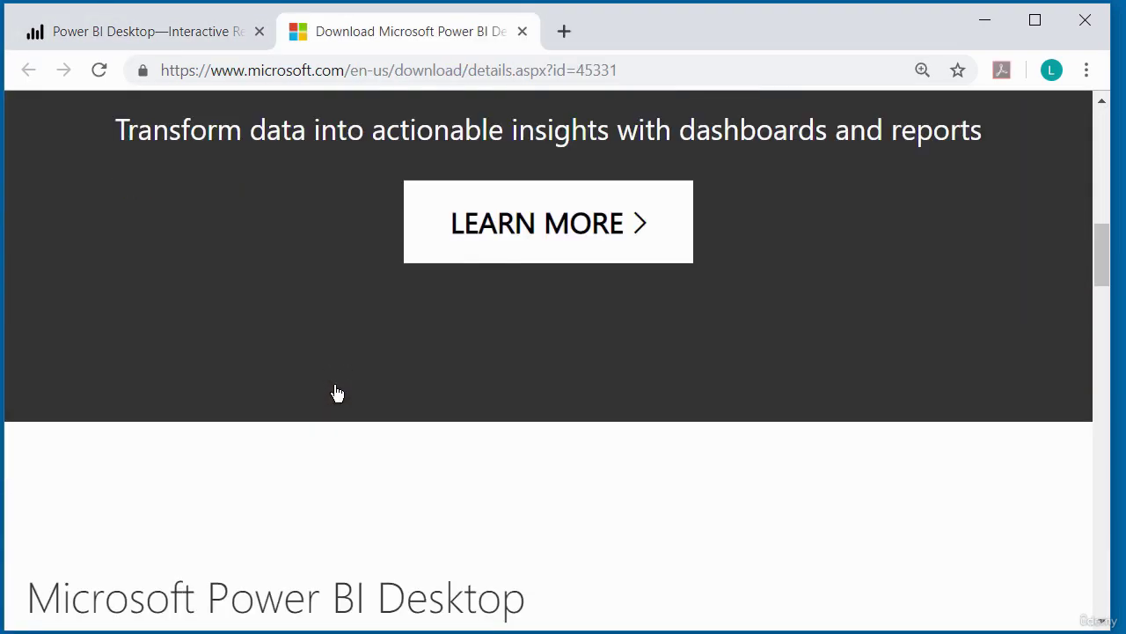
scroll(335, 384, down, 1)
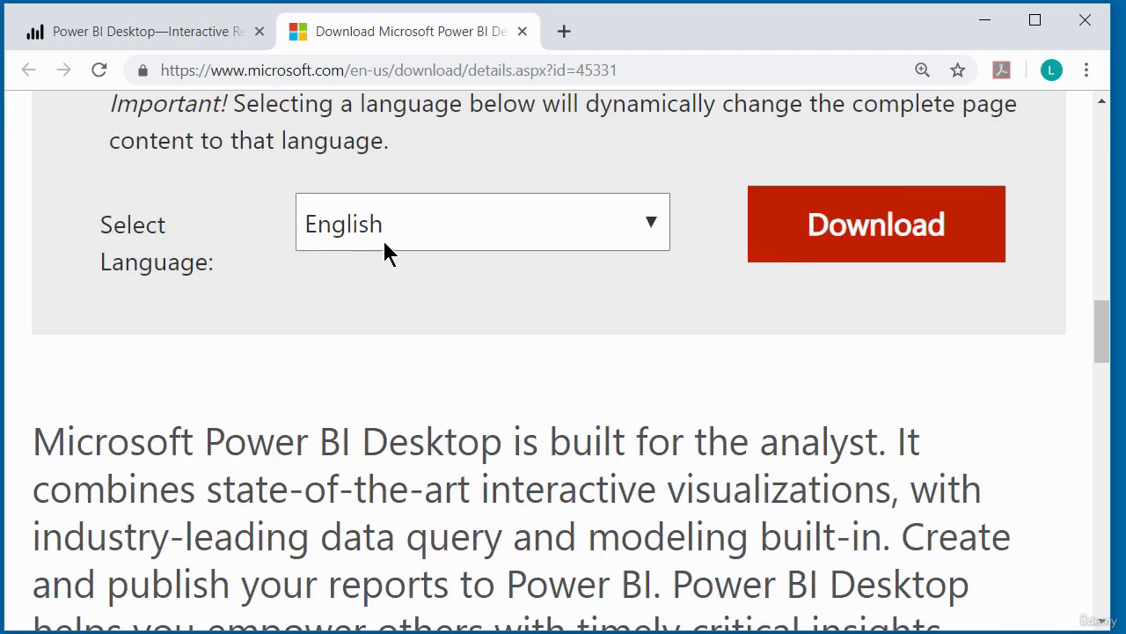
click(647, 222)
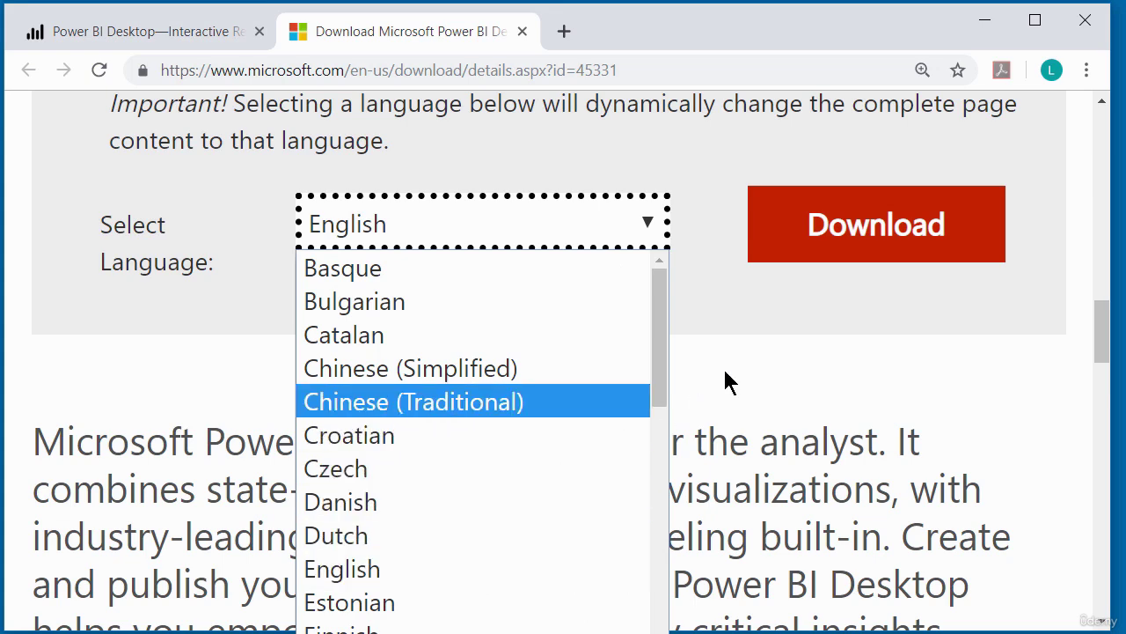
click(733, 341)
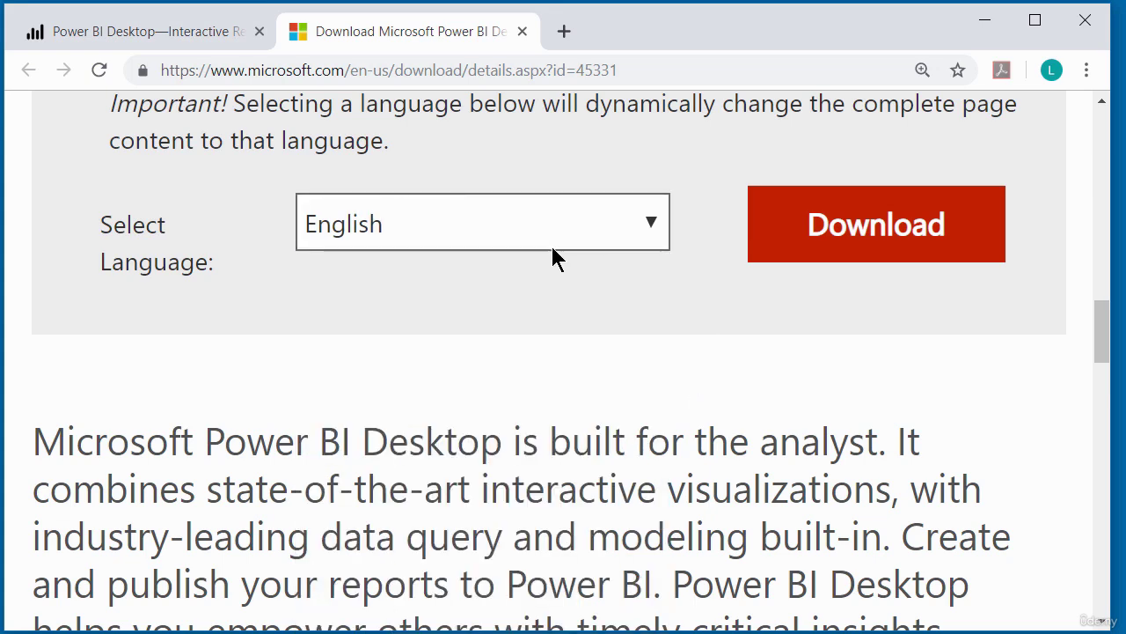
Expand the download's Details section and review its version, file names, file sizes and product description
scroll(548, 257, down, 1)
scroll(801, 153, down, 2)
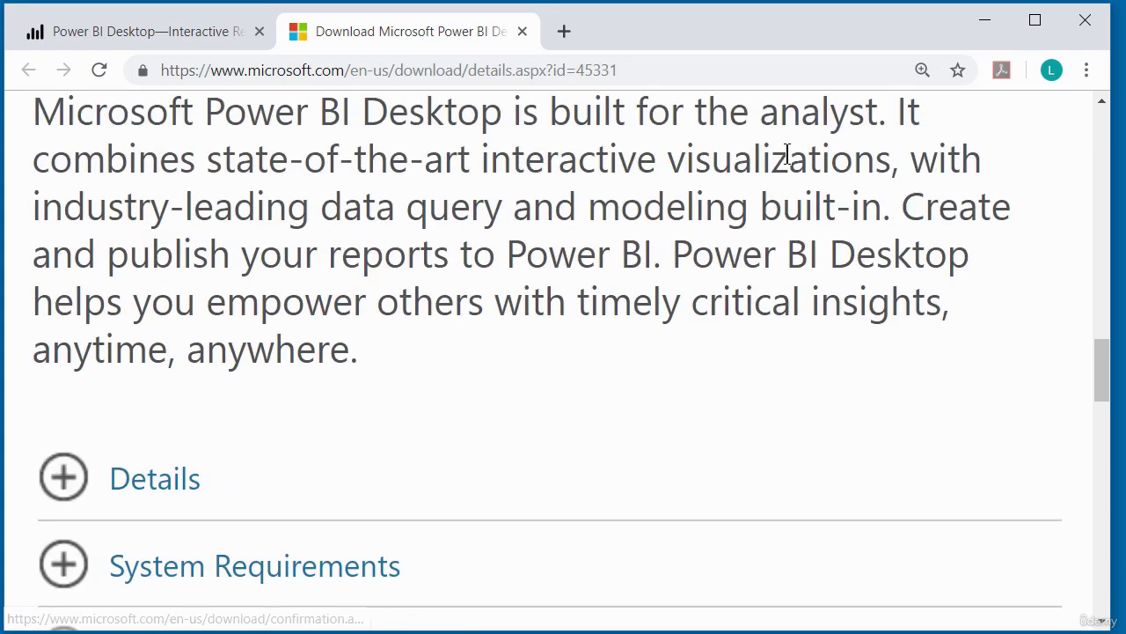
scroll(788, 157, down, 2)
click(69, 270)
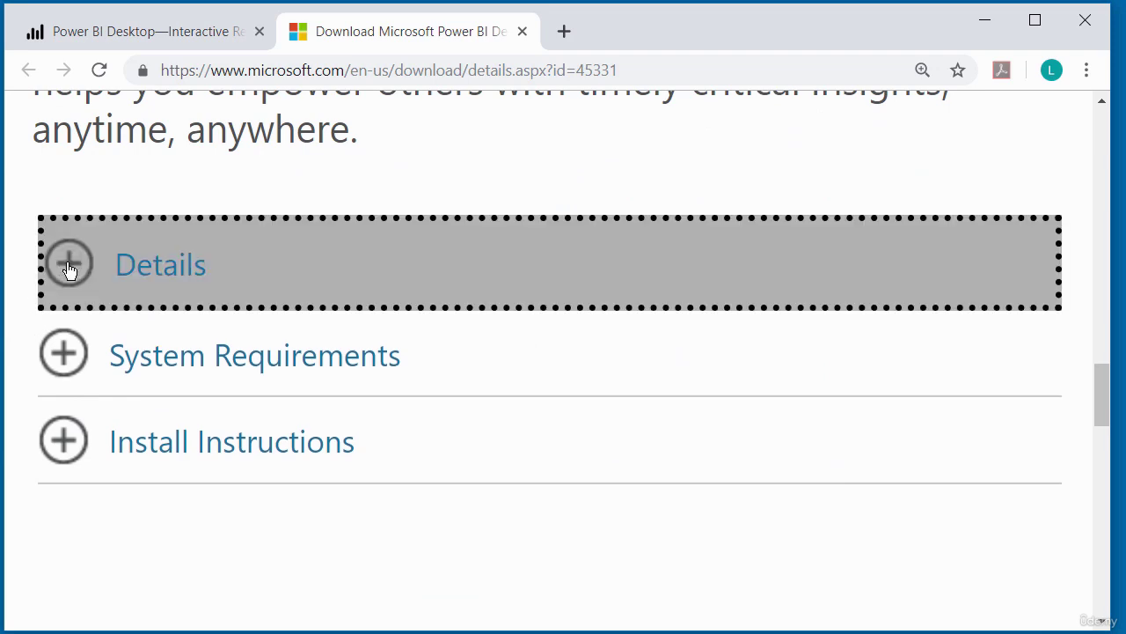
scroll(304, 380, down, 3)
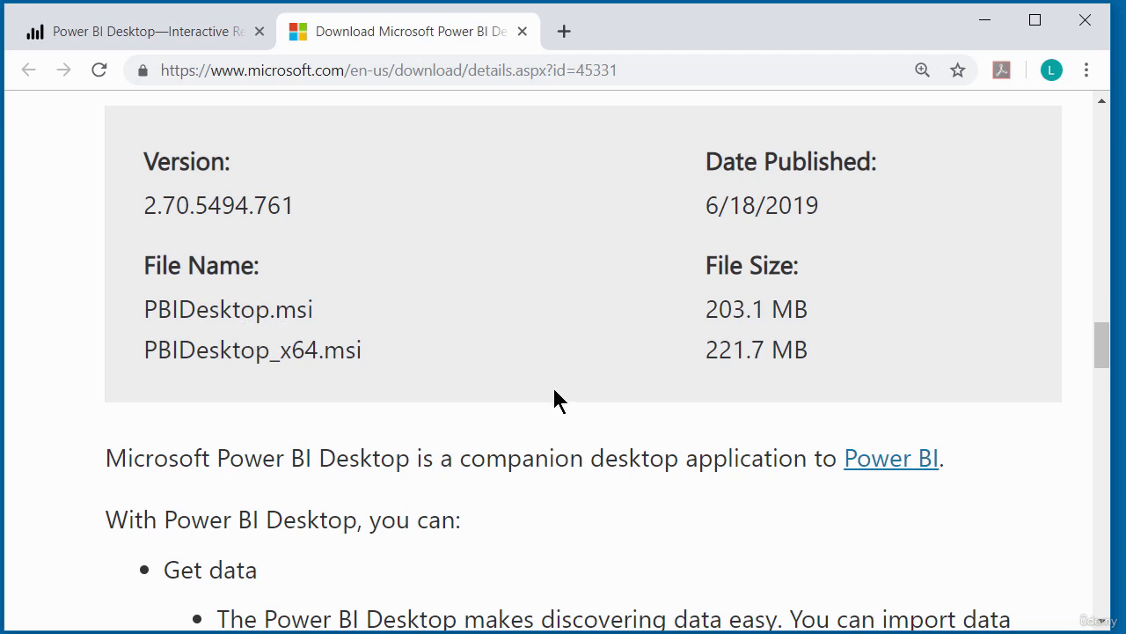
scroll(555, 398, down, 1)
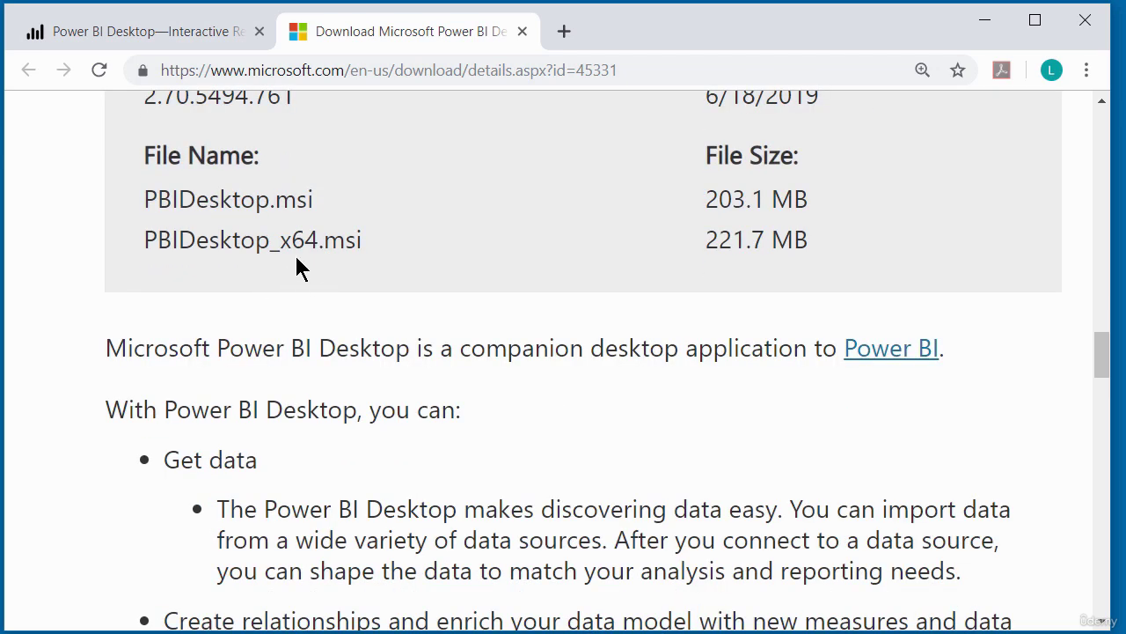
scroll(303, 270, down, 4)
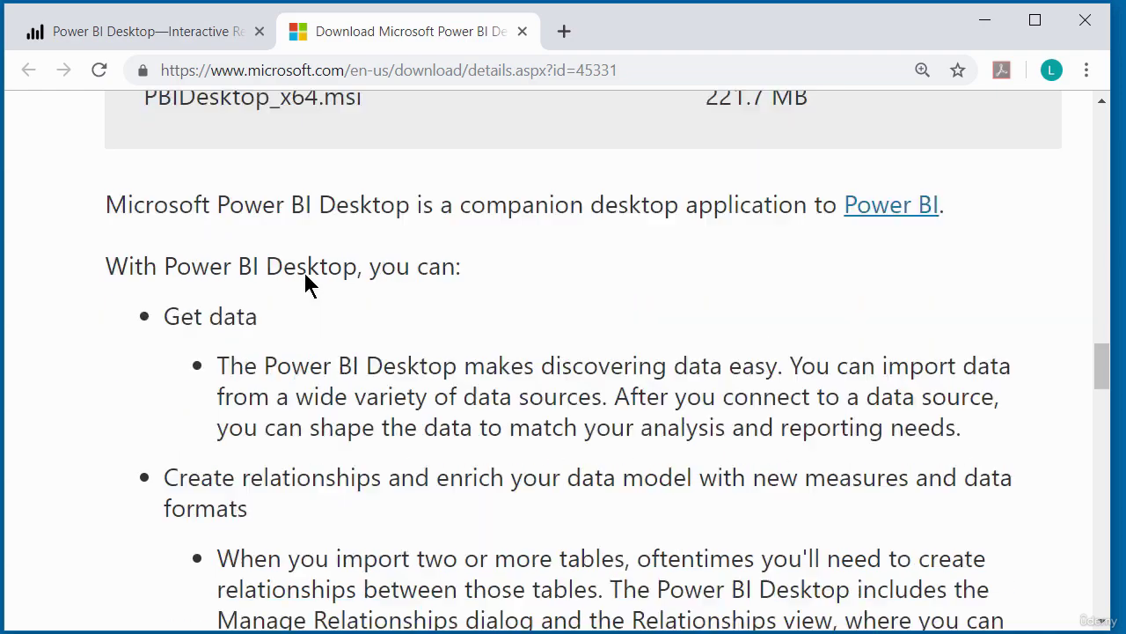
scroll(306, 273, down, 8)
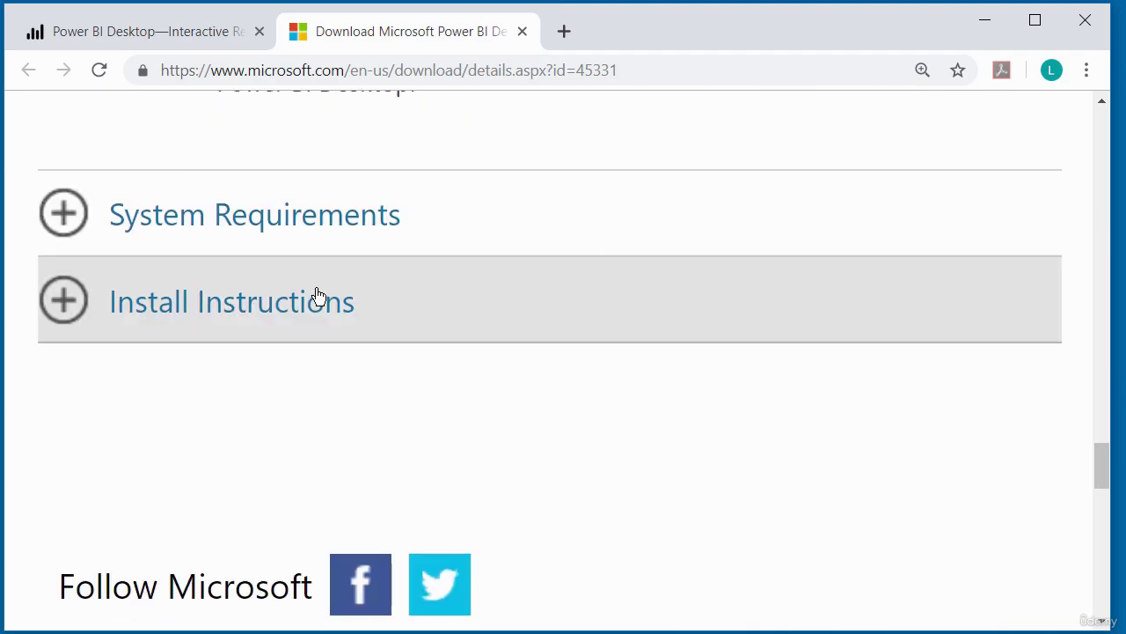
Expand the System Requirements and Install Instructions sections and read the supported platforms and setup guidance
scroll(314, 299, down, 3)
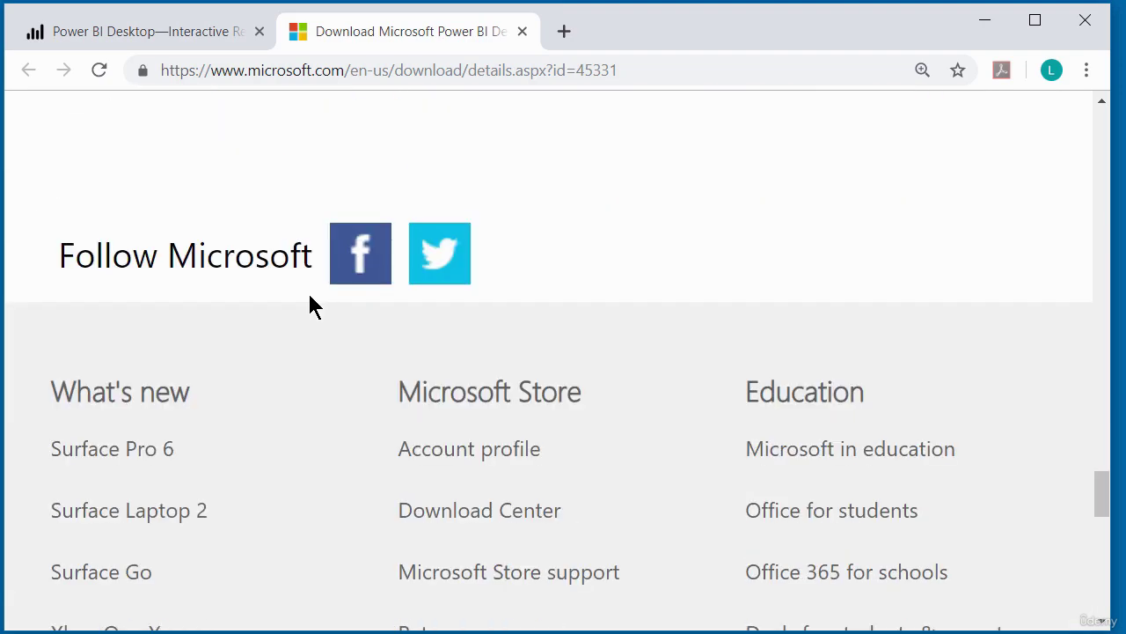
scroll(302, 314, up, 3)
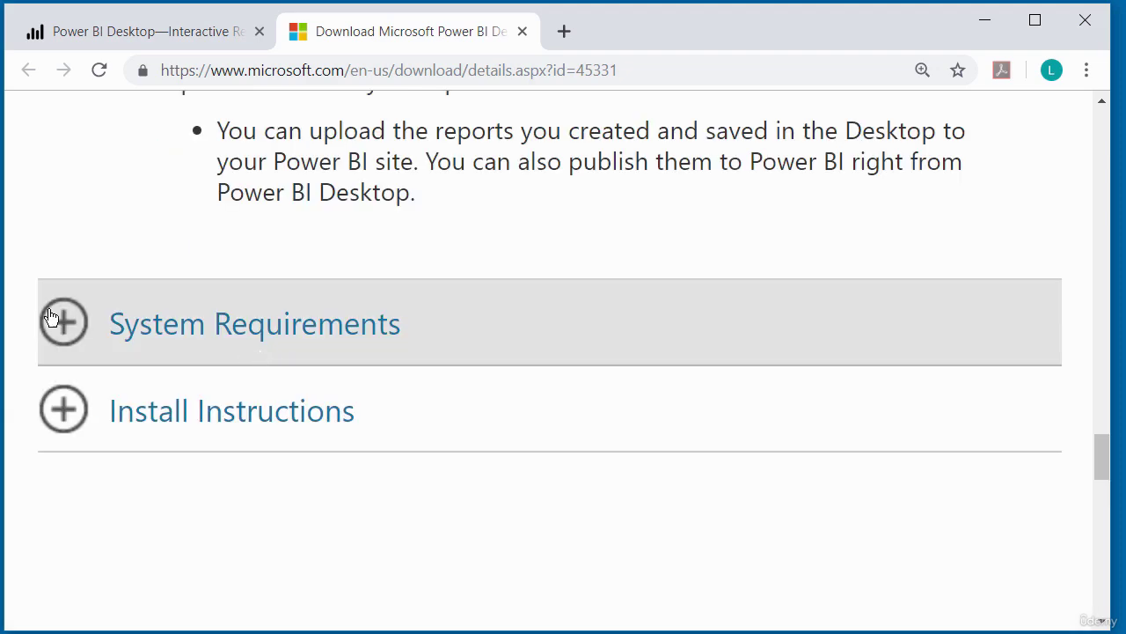
click(75, 327)
scroll(260, 383, down, 2)
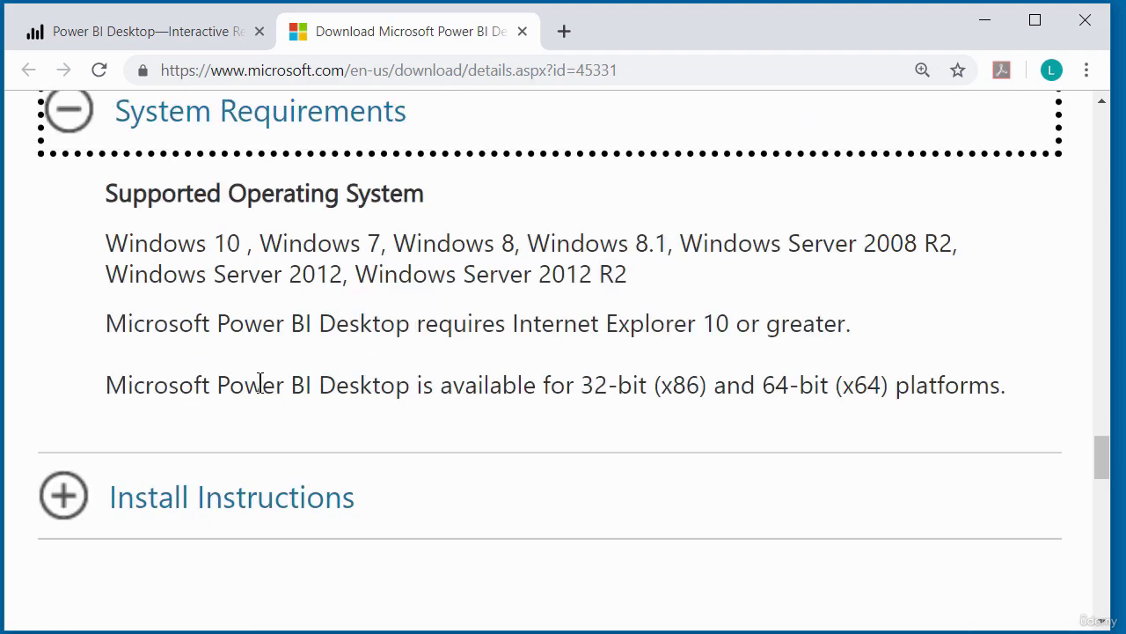
scroll(308, 220, down, 1)
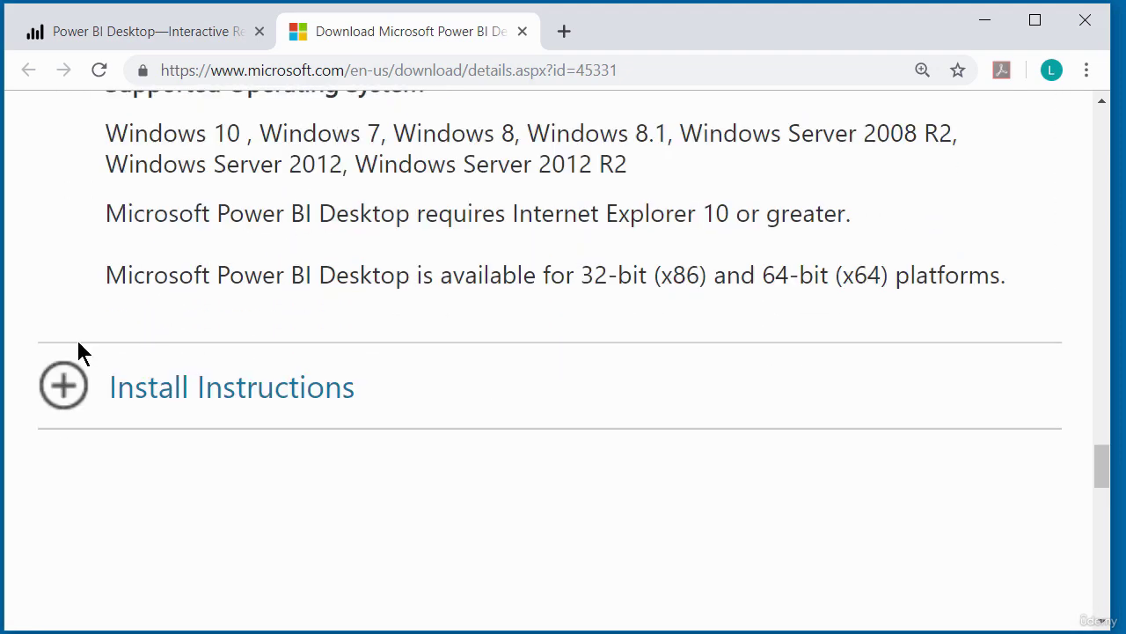
click(69, 396)
scroll(182, 402, down, 1)
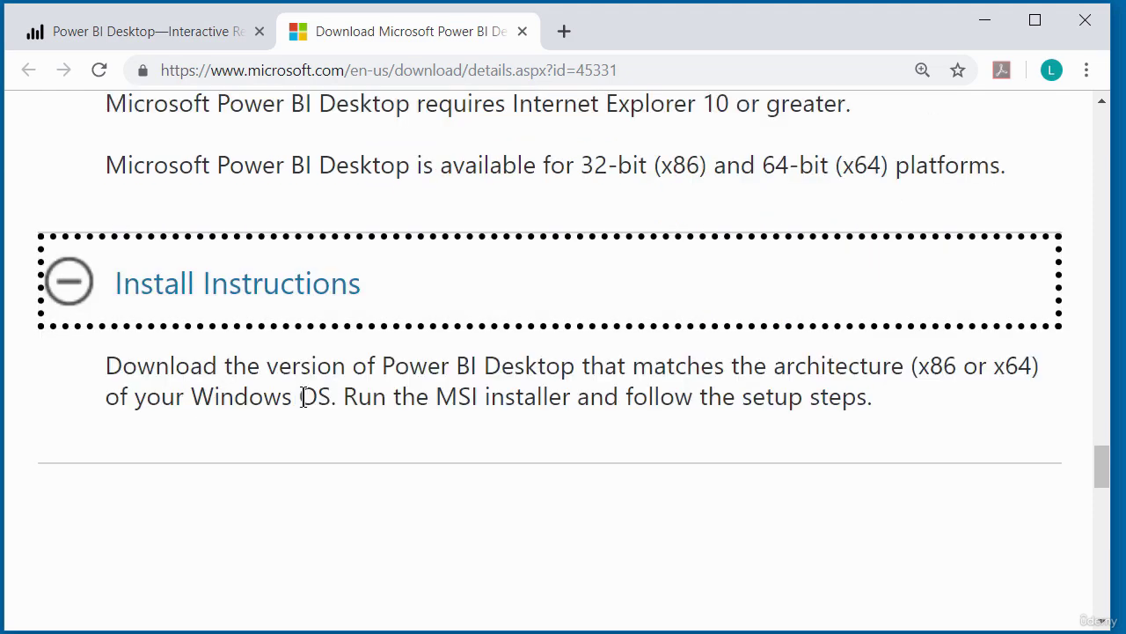
Download the English 64-bit Power BI Desktop installer, PBIDesktop_x64.msi
scroll(317, 369, up, 10)
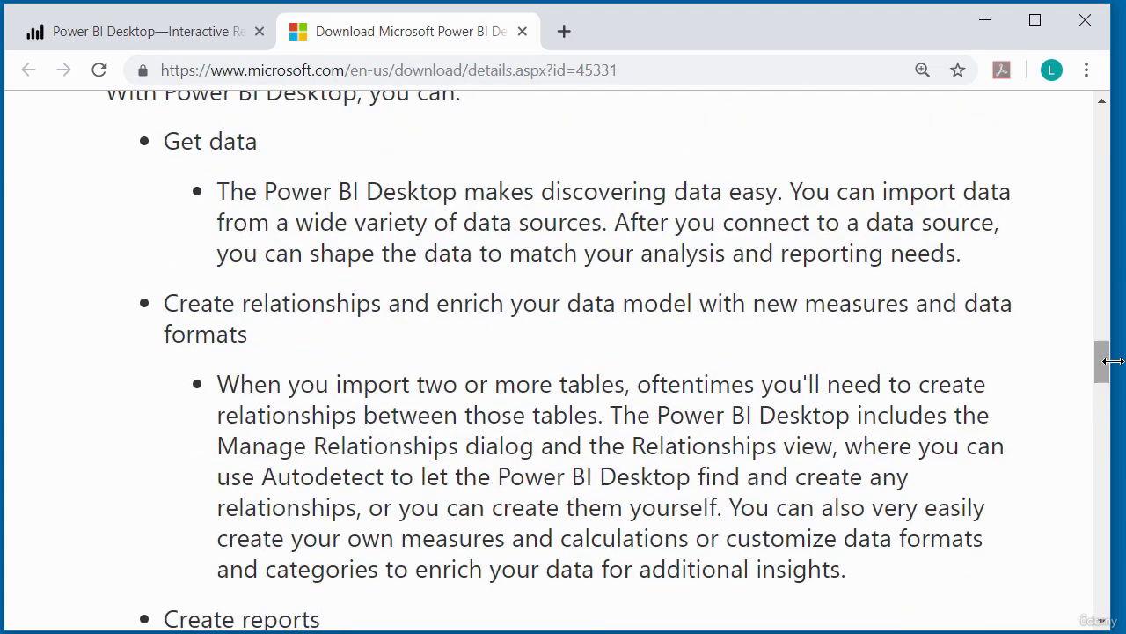
drag(1100, 361, 1123, 250)
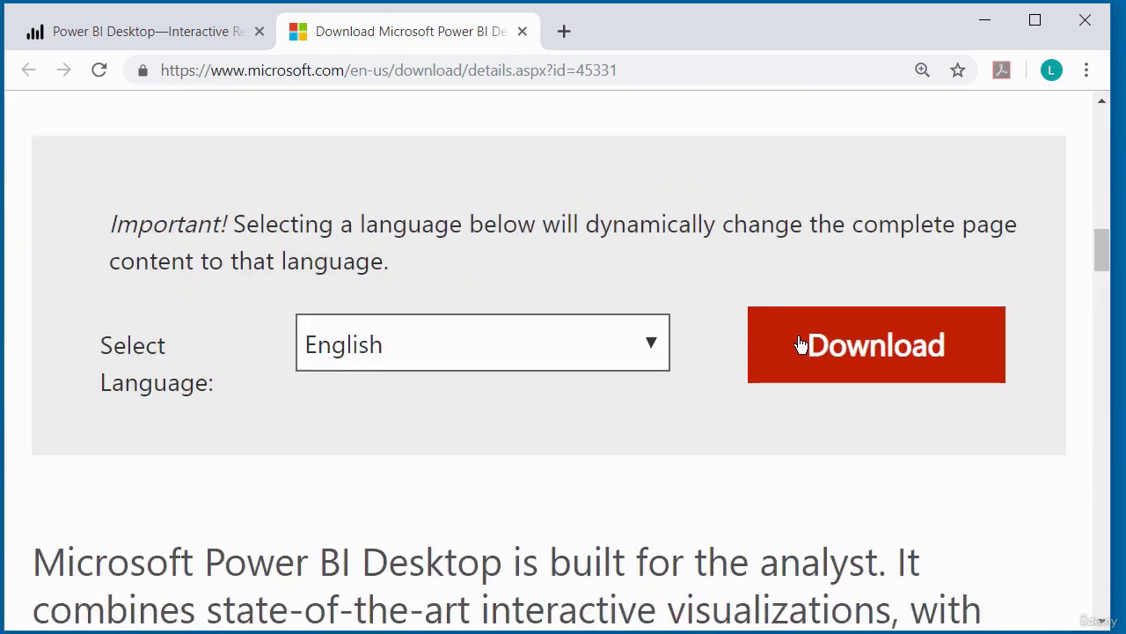
click(835, 360)
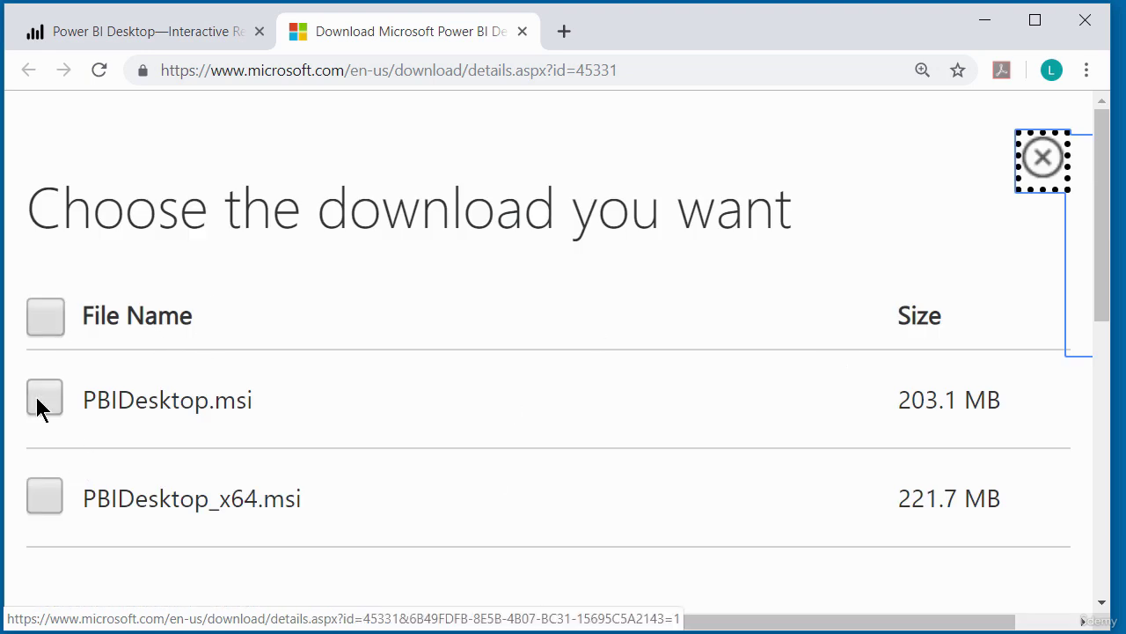
click(43, 496)
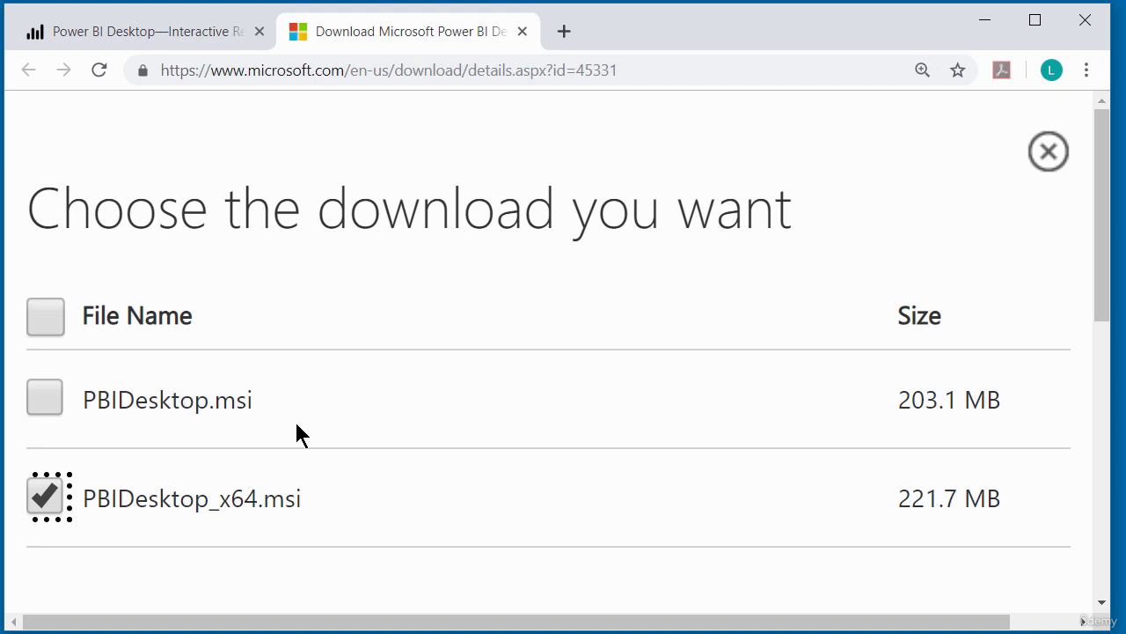
scroll(581, 378, down, 1)
scroll(902, 337, down, 3)
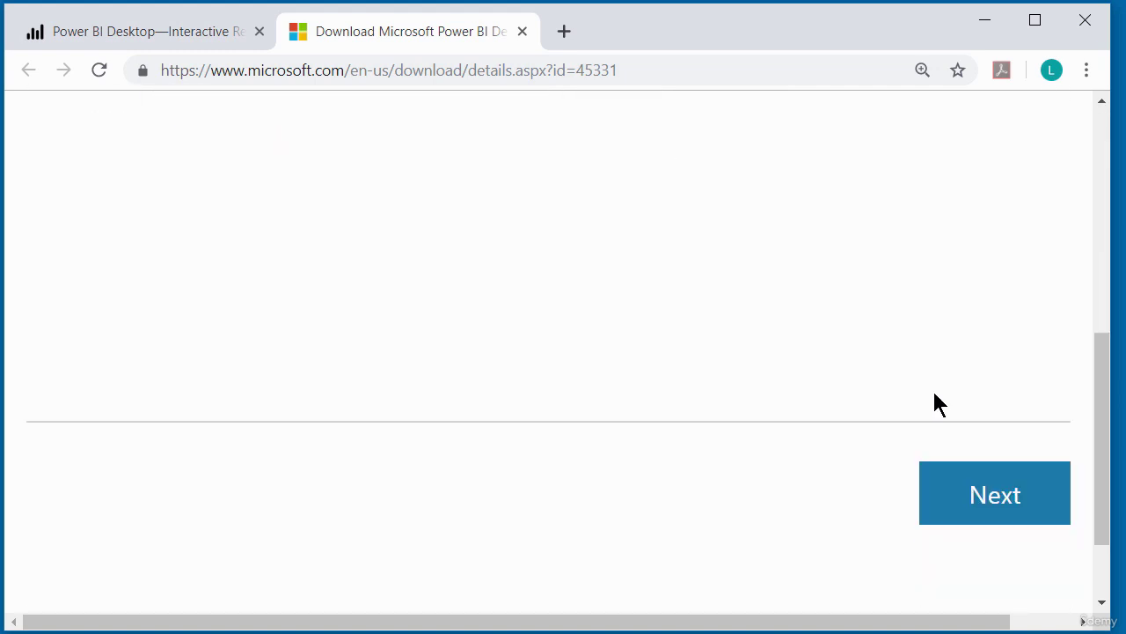
click(979, 504)
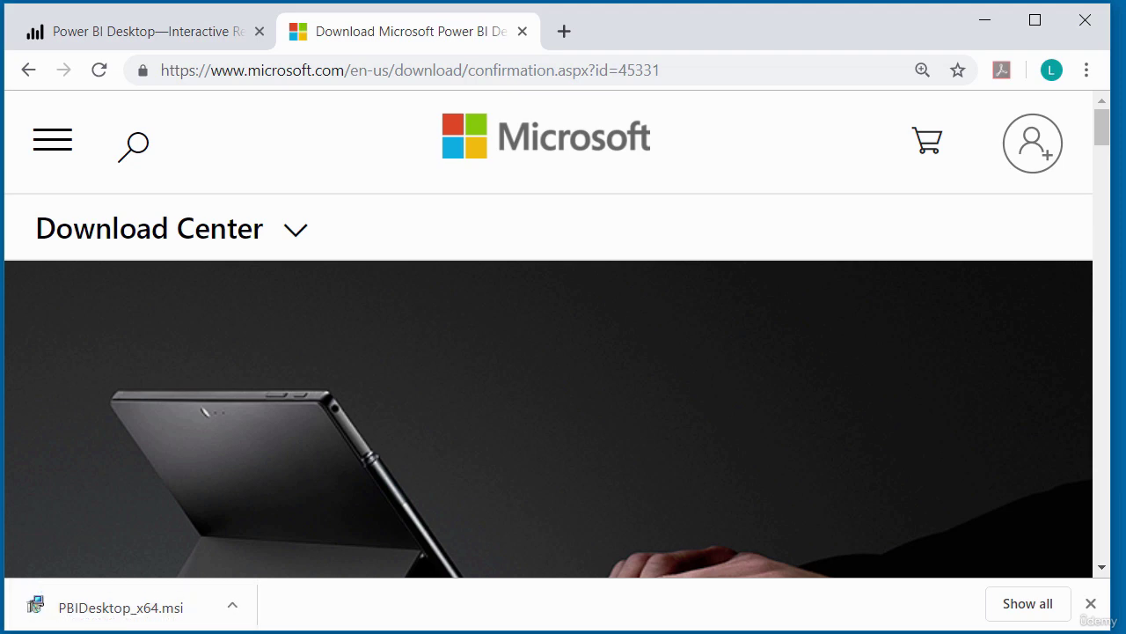
Run the downloaded PBIDesktop_x64.msi installer and accept the license agreement in the setup wizard
click(94, 605)
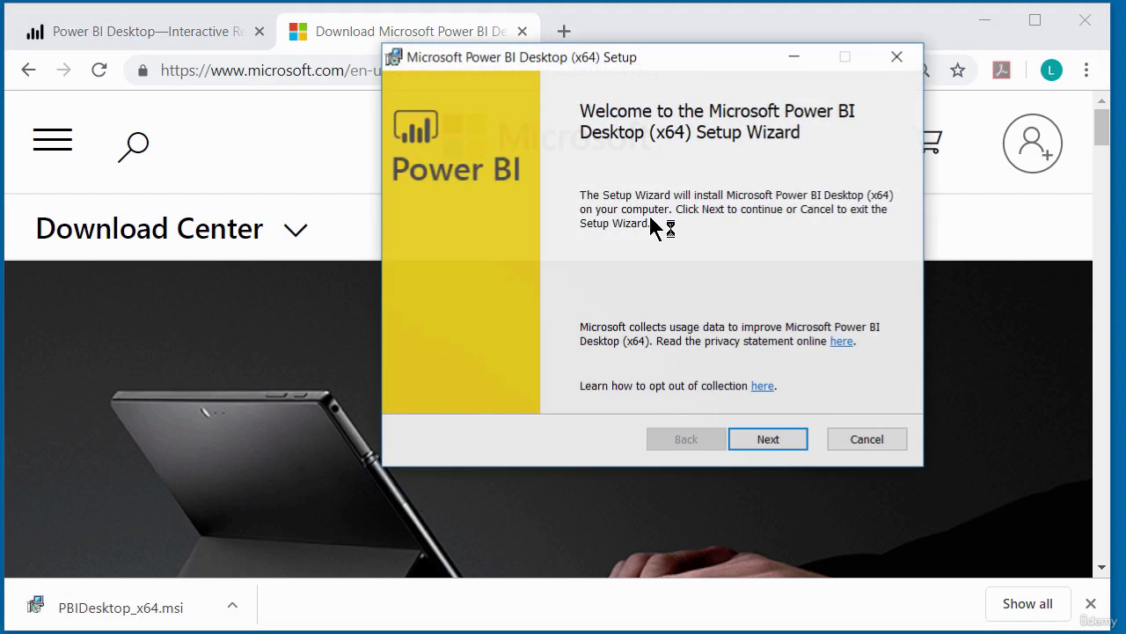
click(768, 441)
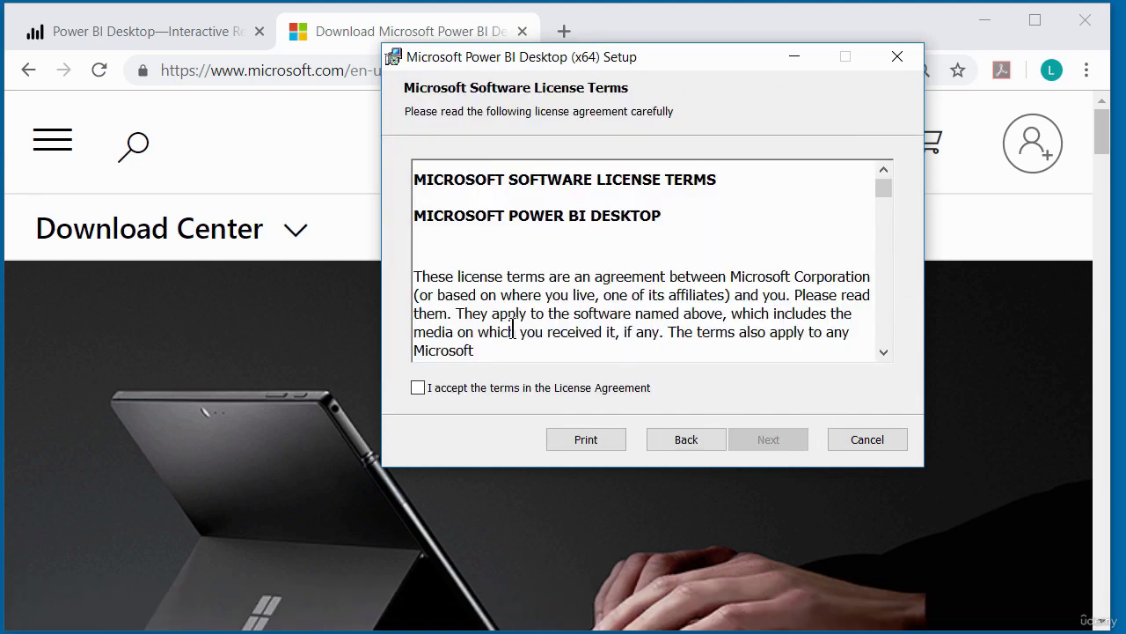
click(418, 389)
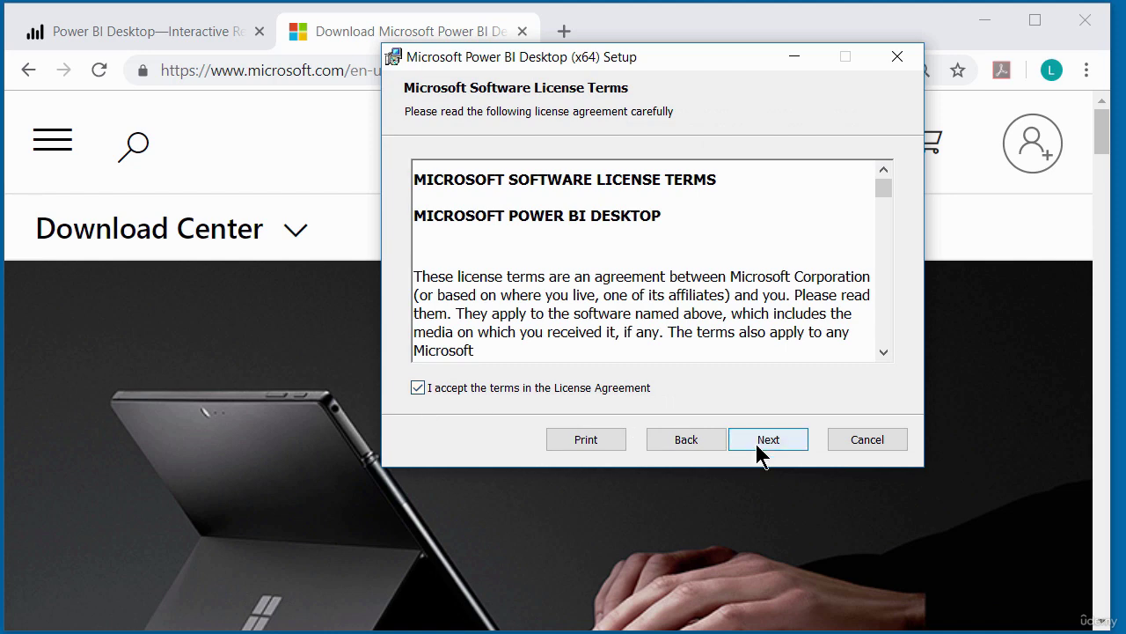
click(758, 444)
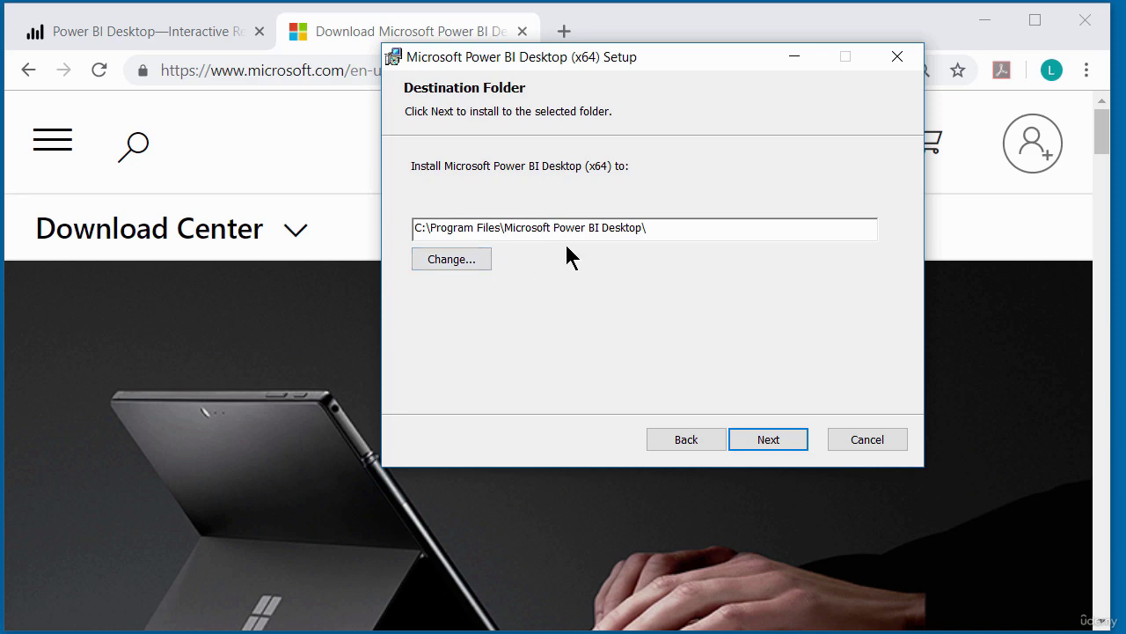
Install into C:\Program Files\Microsoft Power BI Desktop\ with a desktop shortcut, and finish the wizard without launching the program
click(778, 445)
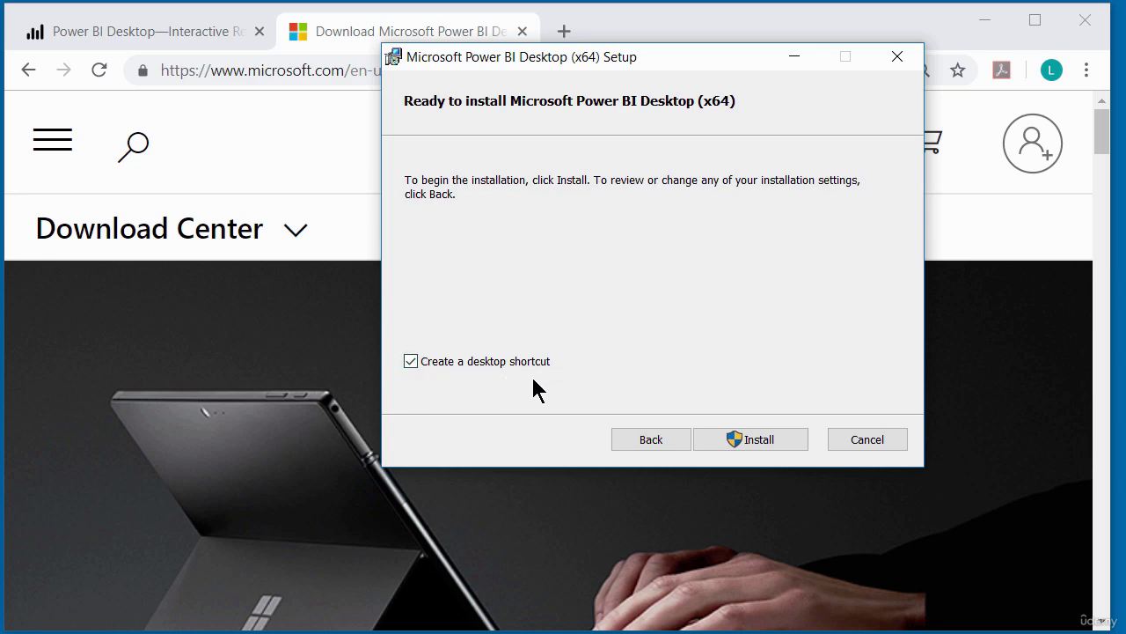
click(745, 437)
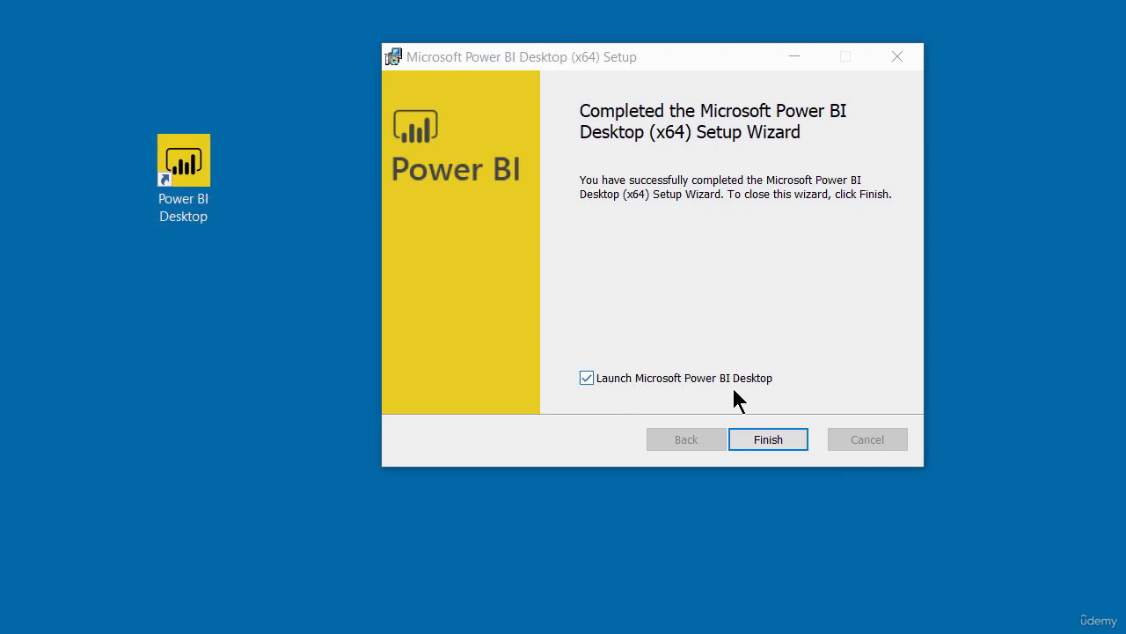
click(587, 378)
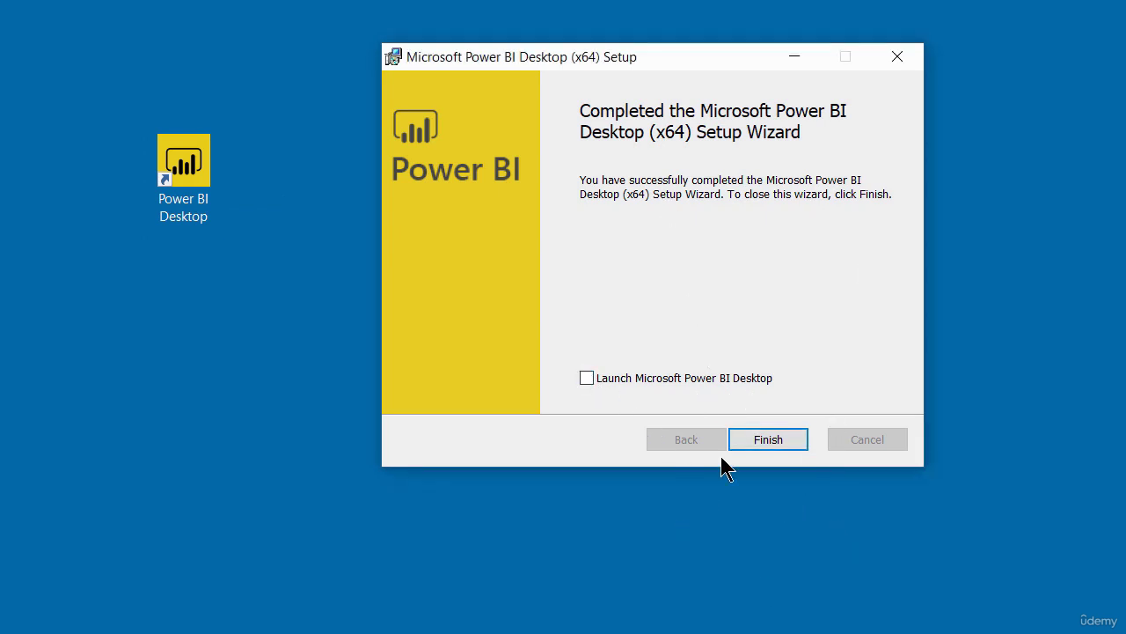
click(767, 441)
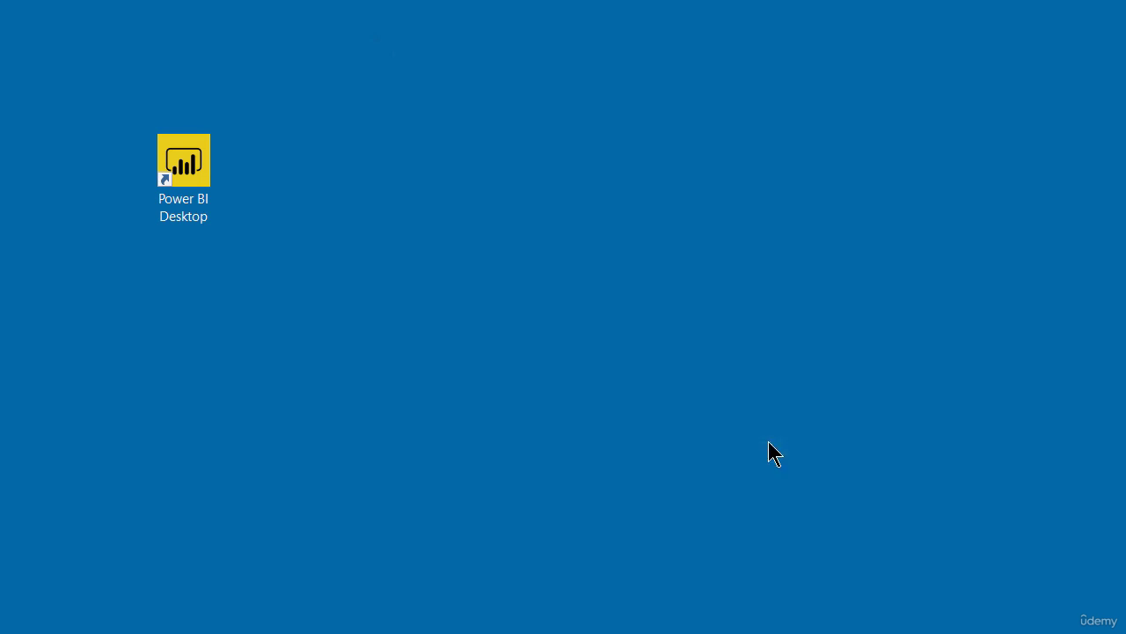